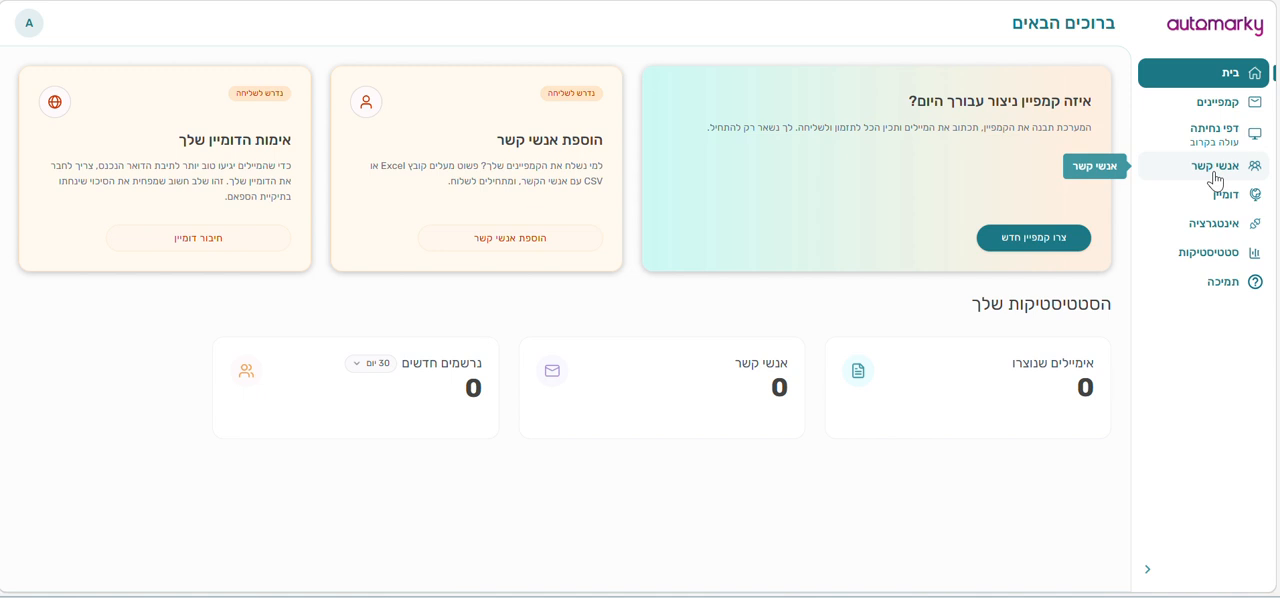
- Open contact management (אנשי קשר) and go to the page for uploading a CSV of contacts
{"action": "left_click", "coordinate": [1215, 178]}
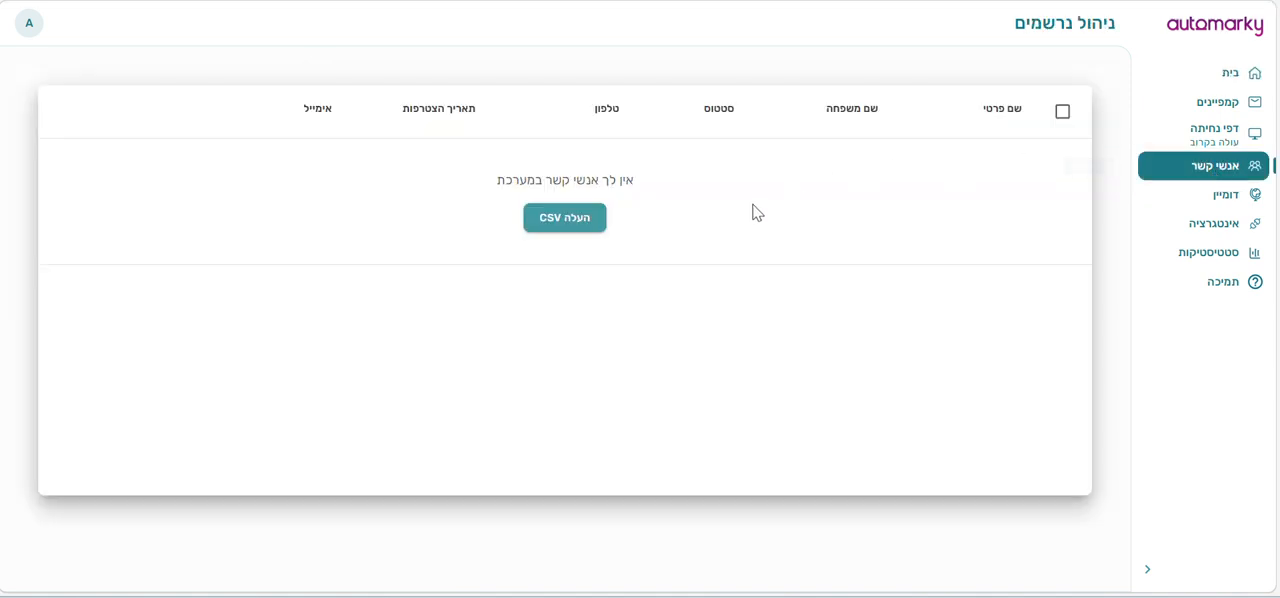
{"action": "left_click", "coordinate": [555, 222]}
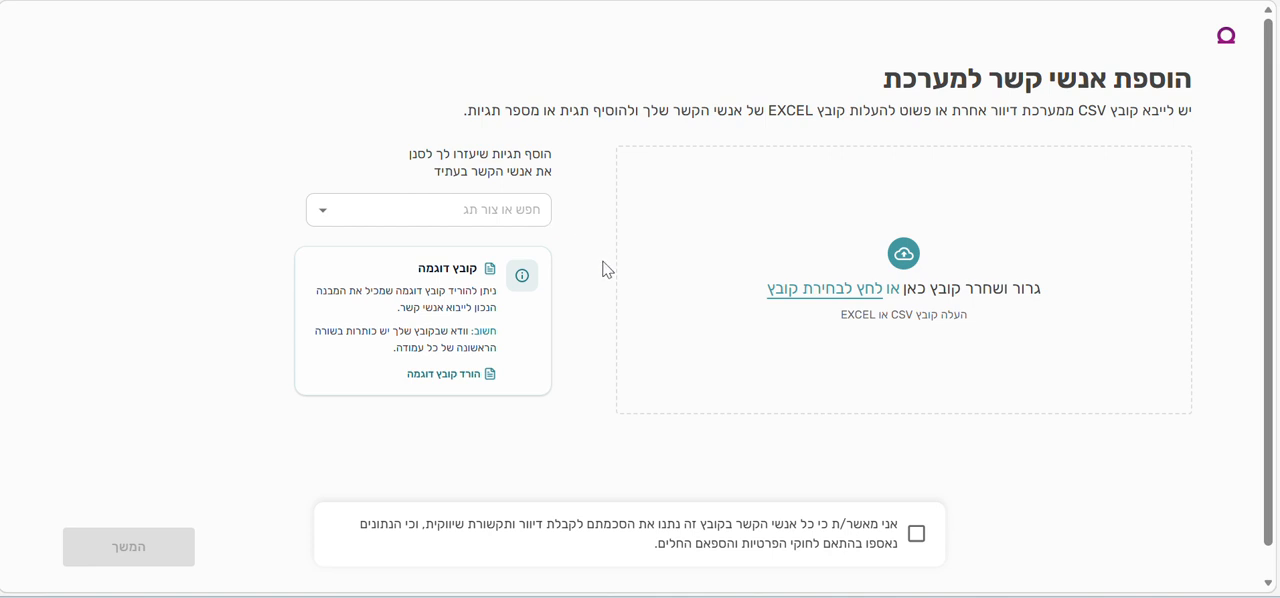
- Open the workbook אנשי קשר העלאה לאוטומרקי from the Downloads folder in Excel and review its column headers and sample rows
{"action": "left_click", "coordinate": [704, 597]}
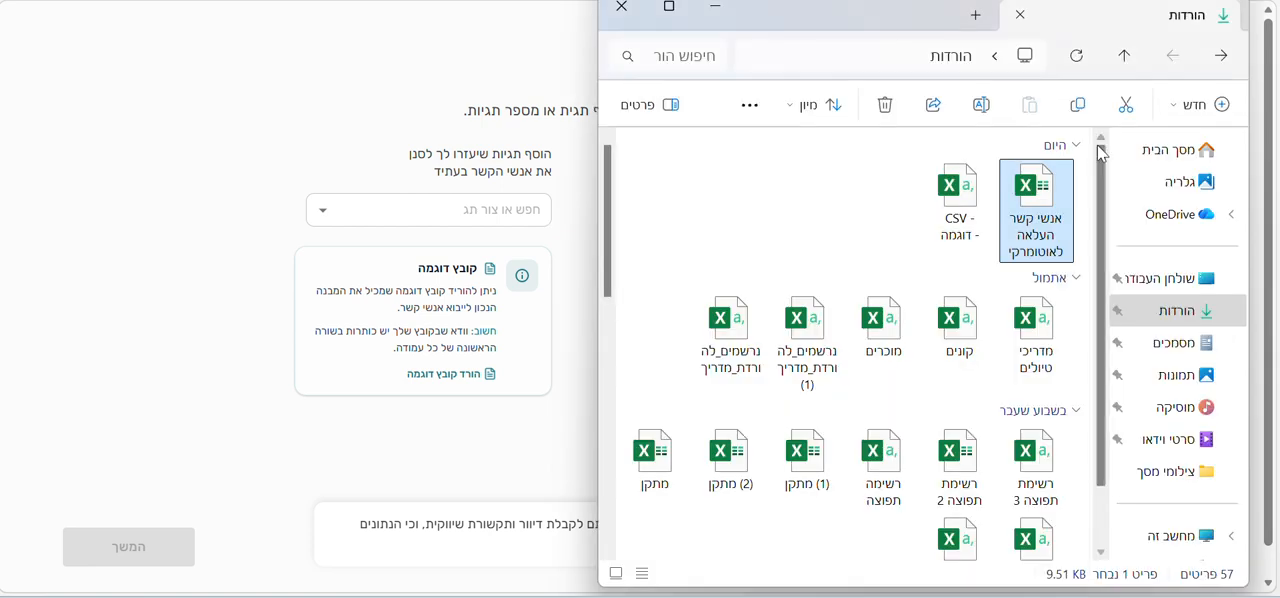
{"action": "double_click", "coordinate": [1046, 203]}
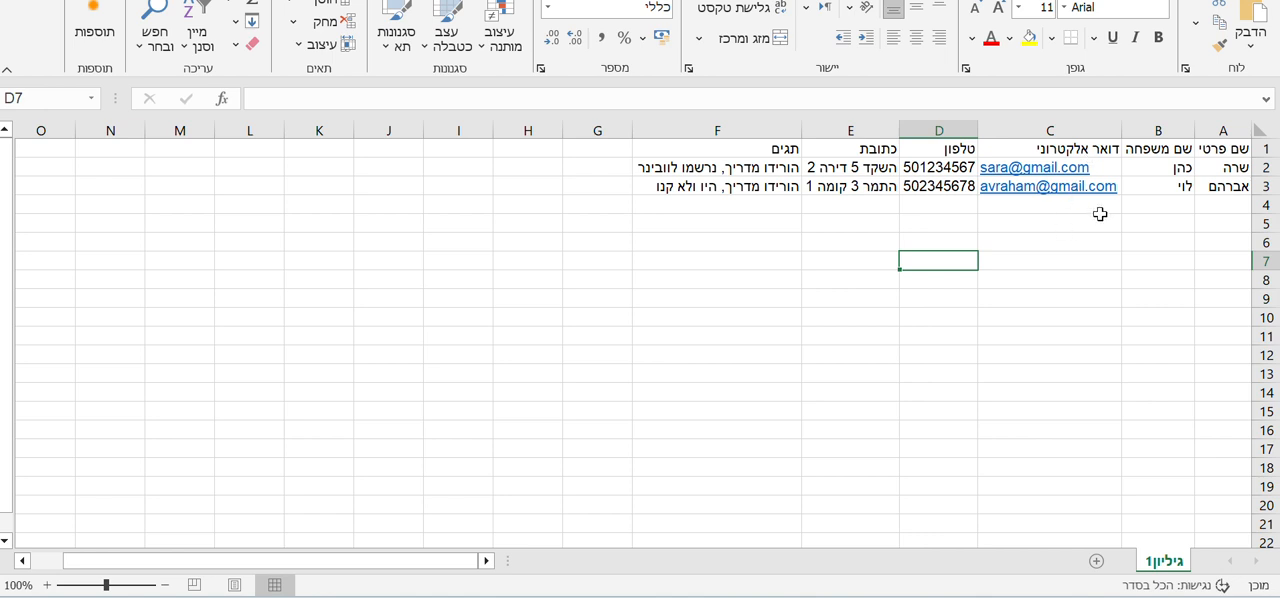
{"action": "left_click", "coordinate": [1191, 217]}
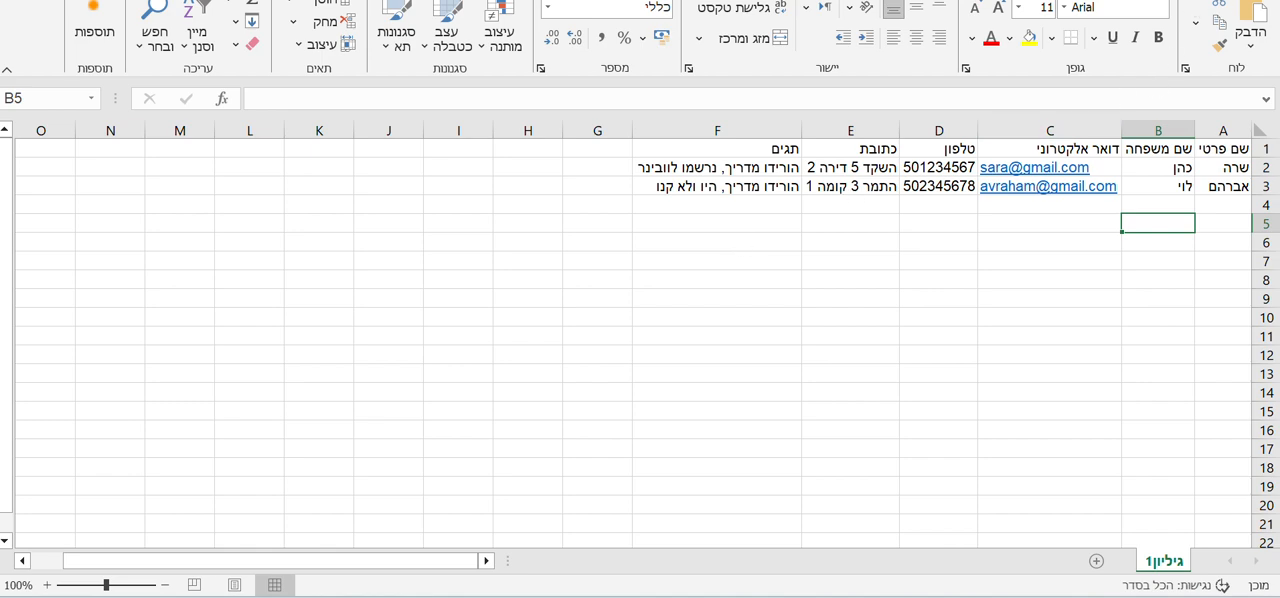
- Save the contacts workbook, close it and switch back to the Automarky upload page
{"action": "left_click", "coordinate": [1240, 2]}
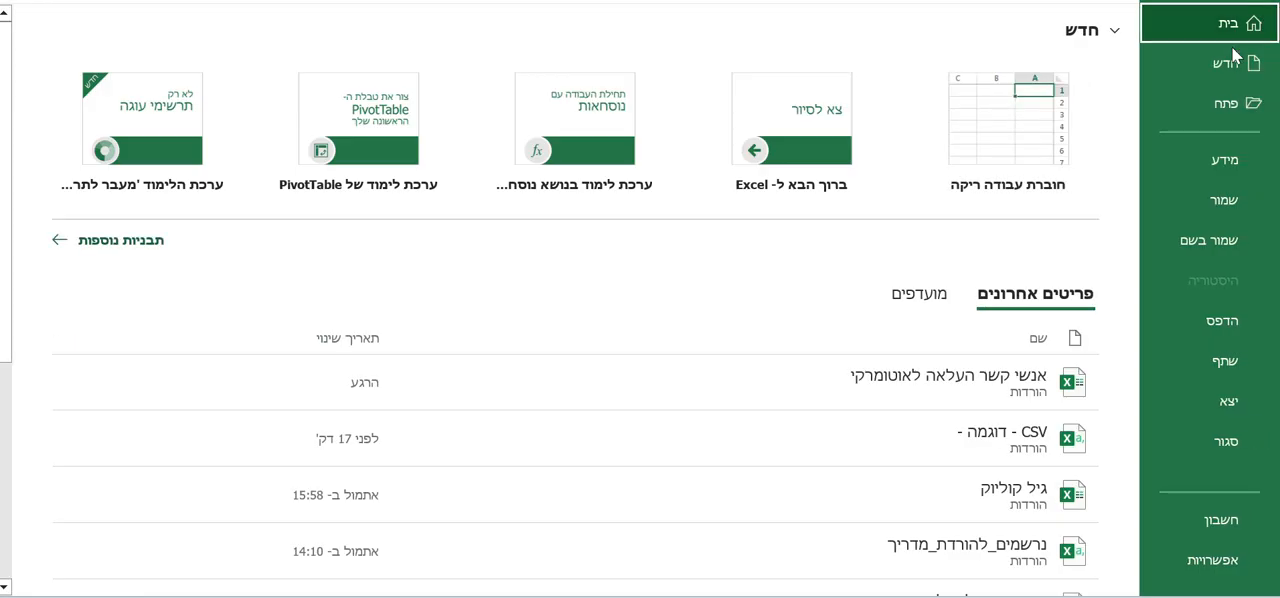
{"action": "left_click", "coordinate": [1231, 200]}
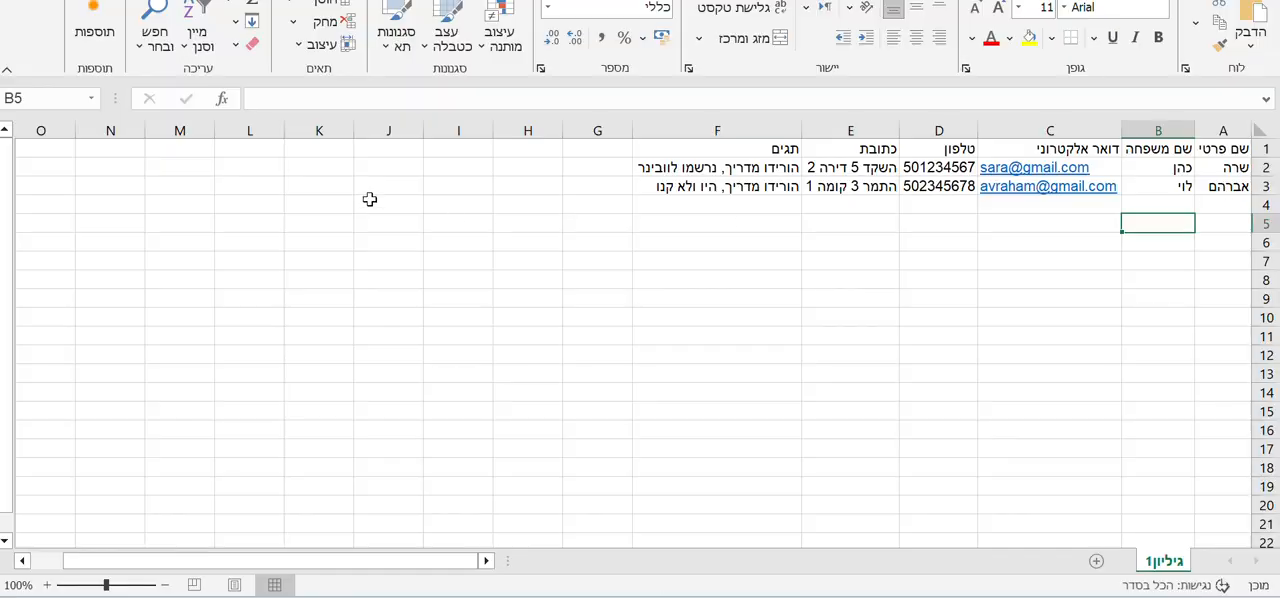
{"action": "left_click", "coordinate": [22, 1]}
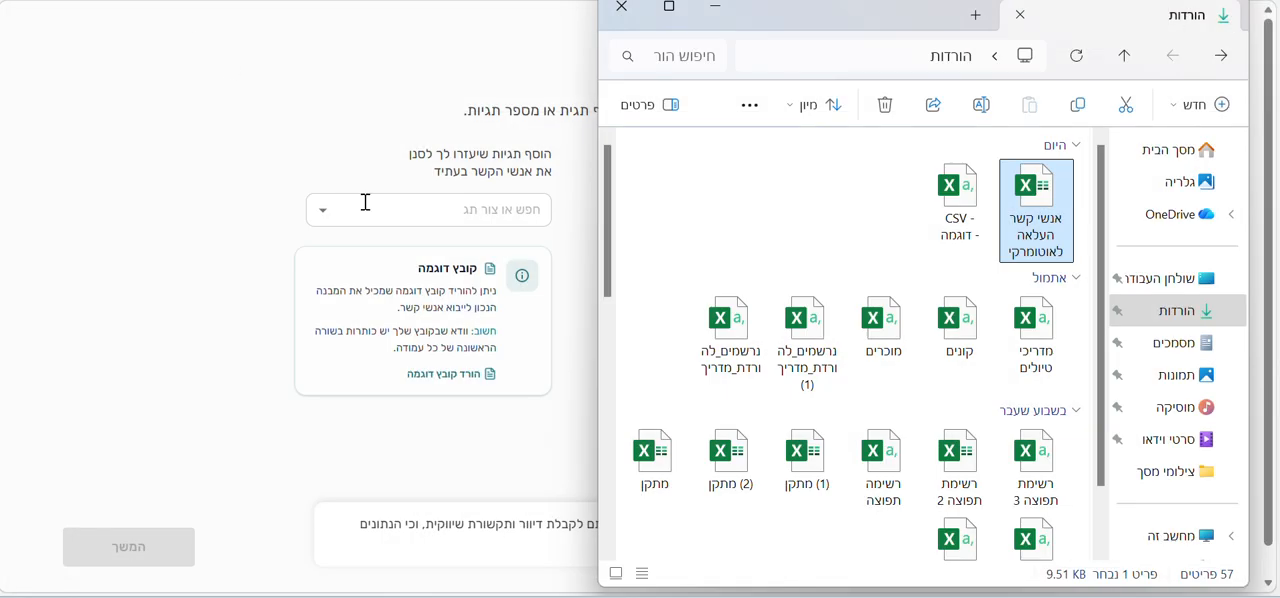
{"action": "left_click", "coordinate": [406, 129]}
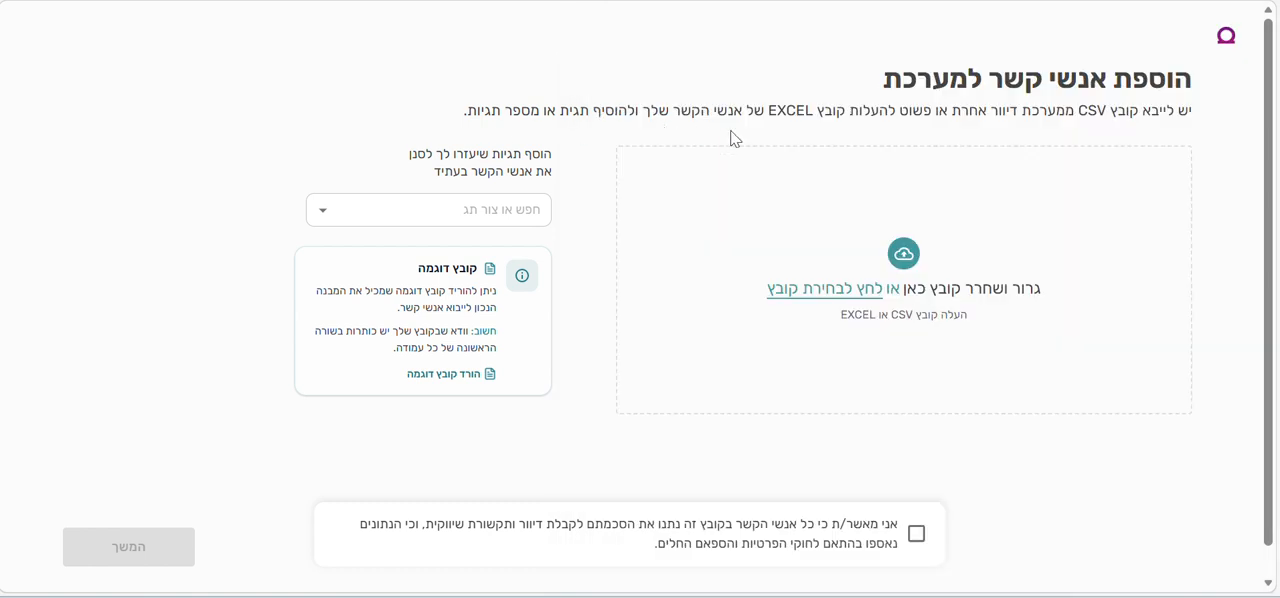
- Upload the file אנשי קשר העלאה לאוטומרקי as the contact list to import
{"action": "left_click", "coordinate": [840, 297]}
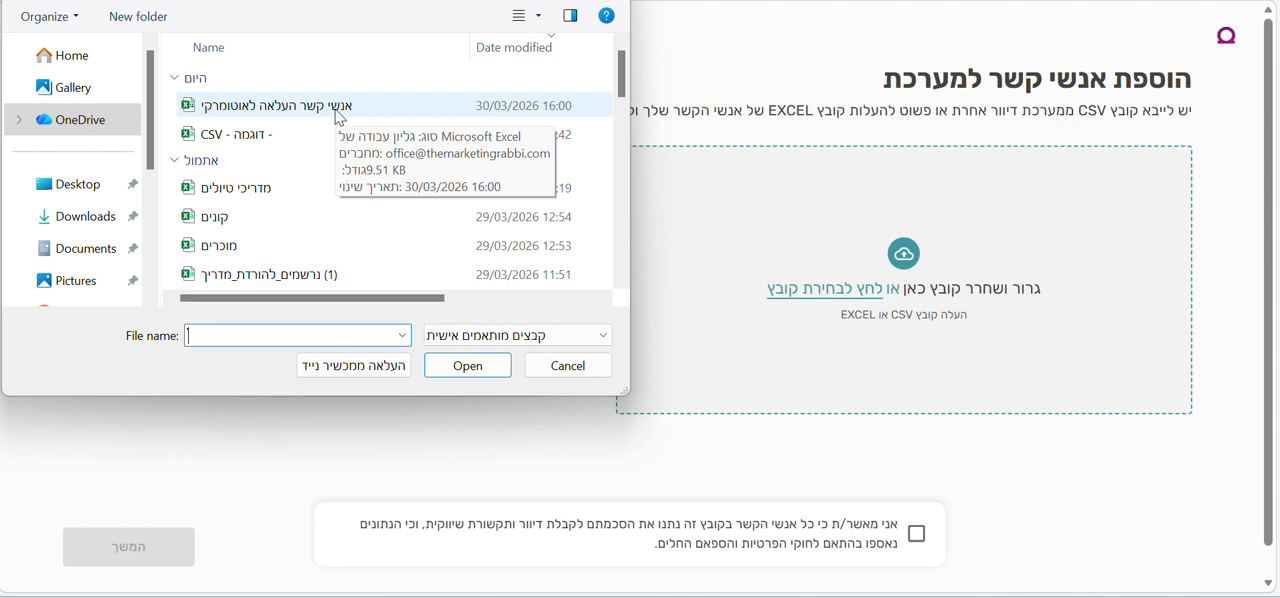
{"action": "double_click", "coordinate": [340, 116]}
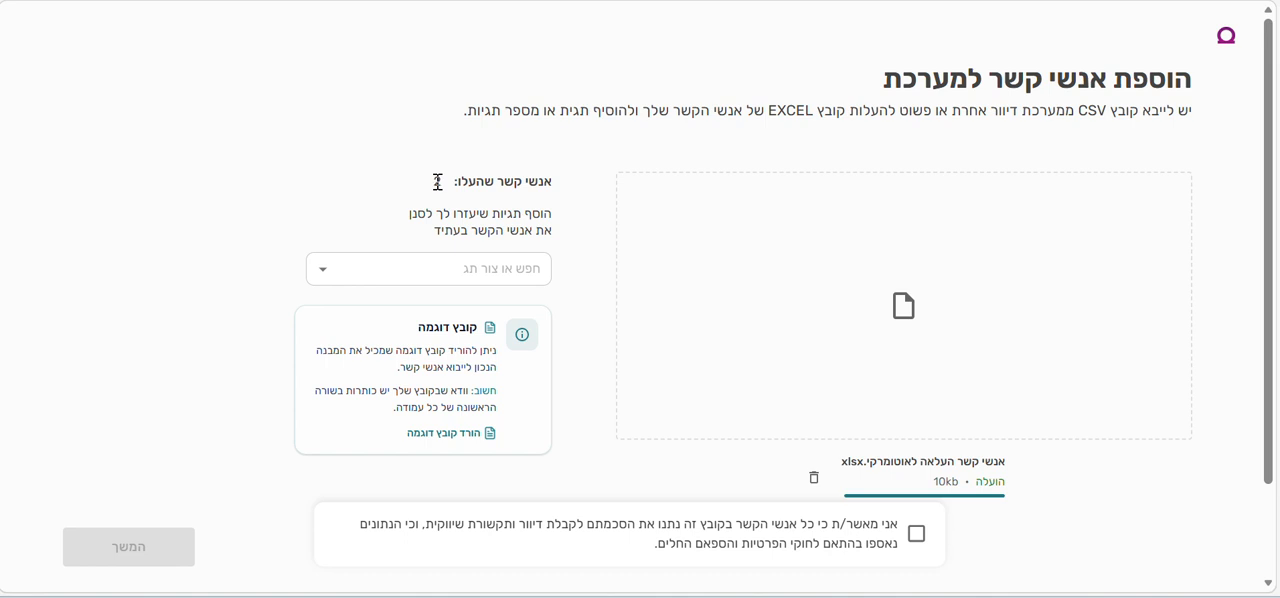
- Create a new tag named רשימת תפוצה for the uploaded contacts and save it
{"action": "scroll", "coordinate": [455, 280], "scroll_direction": "down", "scroll_amount": 1}
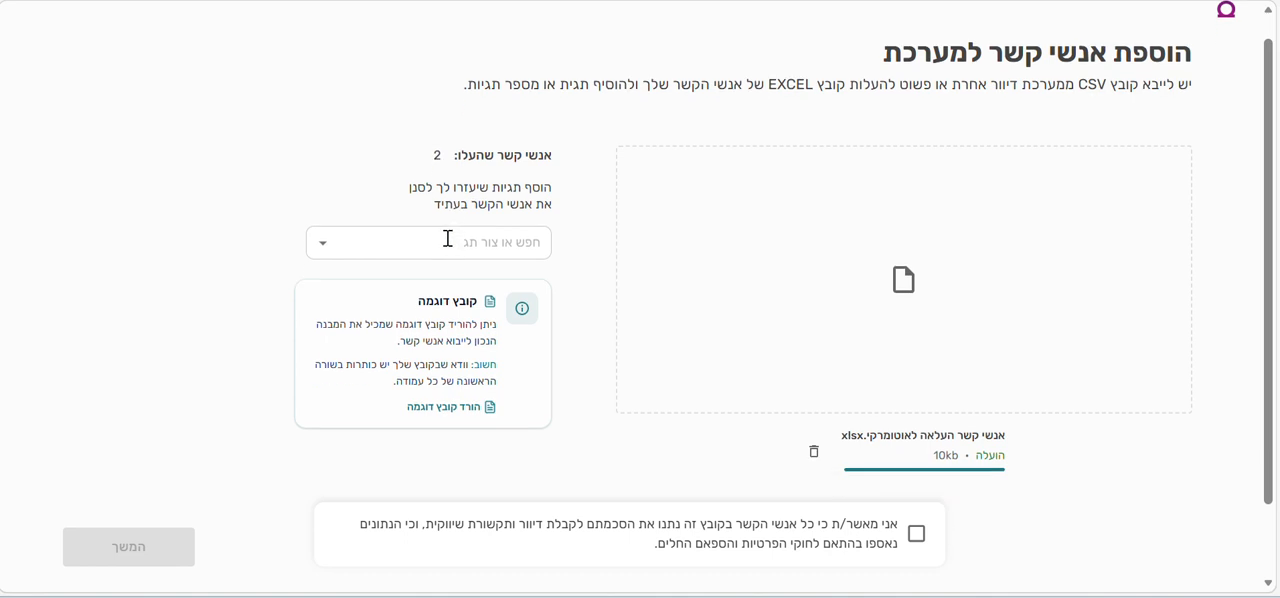
{"action": "left_click", "coordinate": [448, 239]}
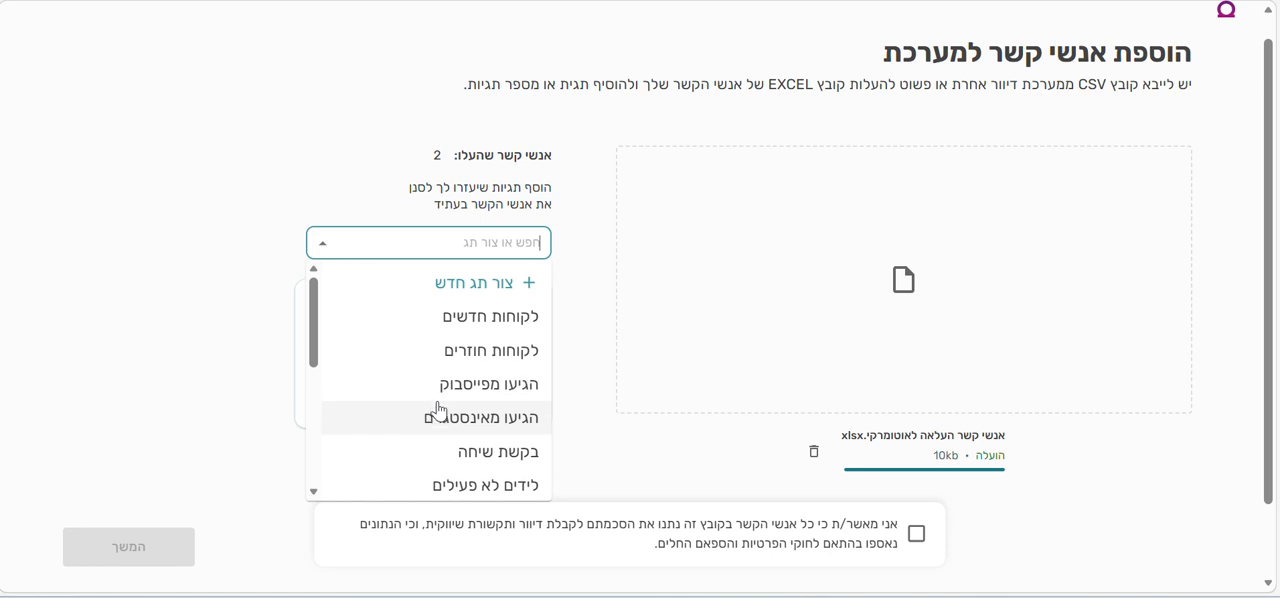
{"action": "left_click", "coordinate": [445, 280]}
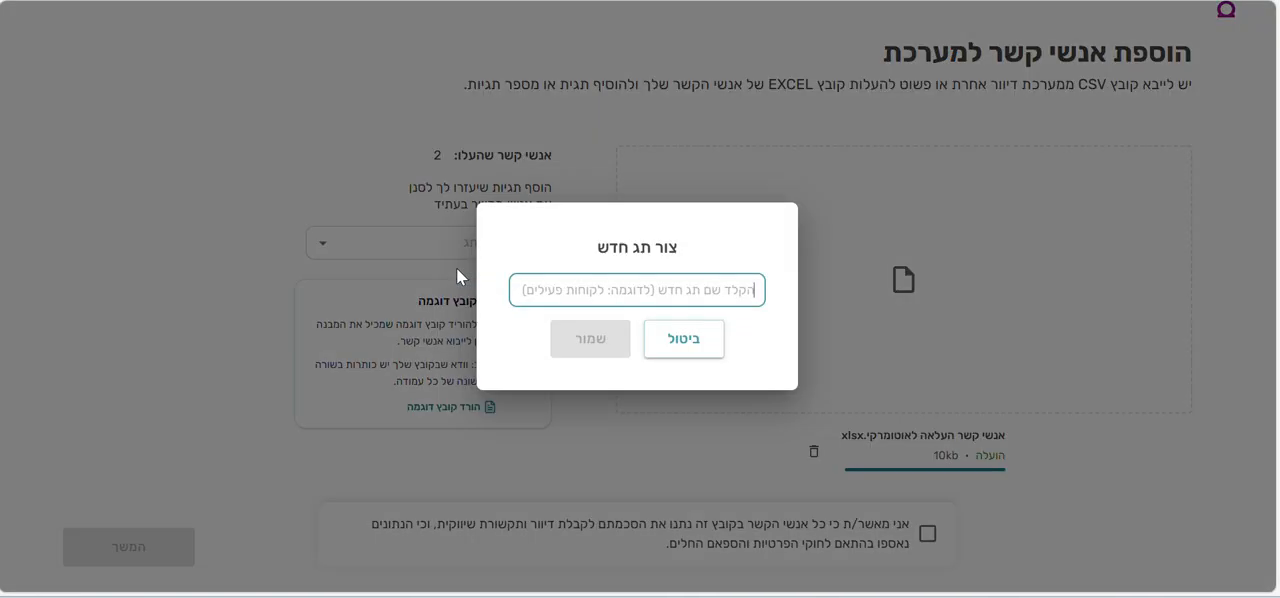
{"action": "type", "text": "רשימ"}
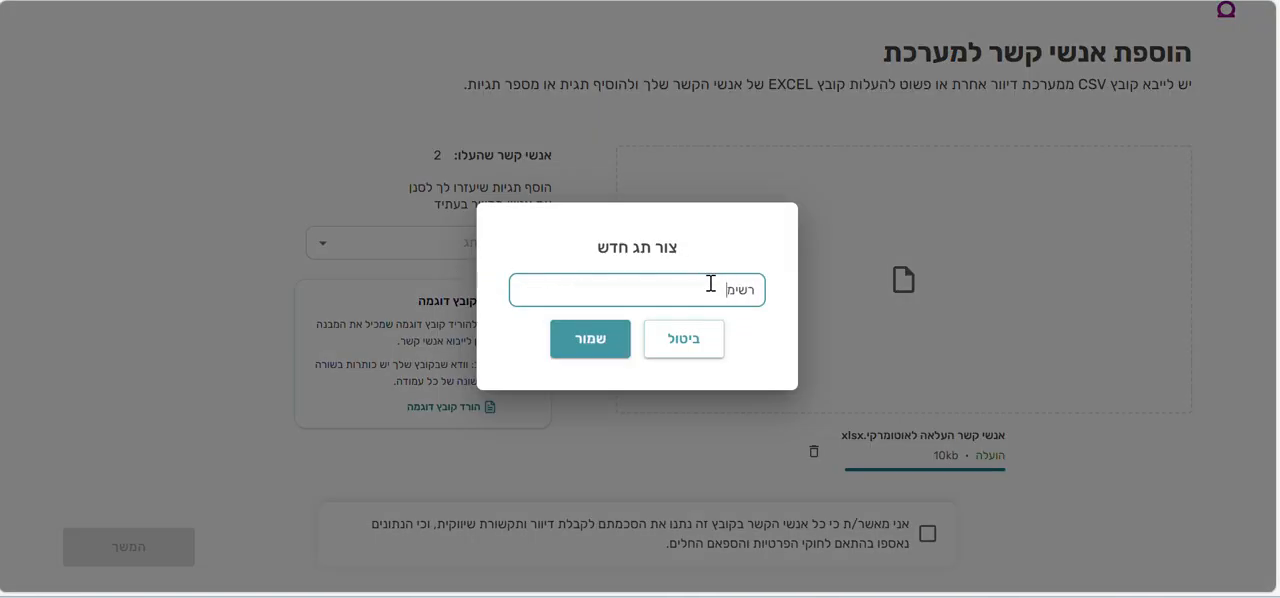
{"action": "type", "text": "ת תפוצה"}
{"action": "left_click", "coordinate": [590, 350]}
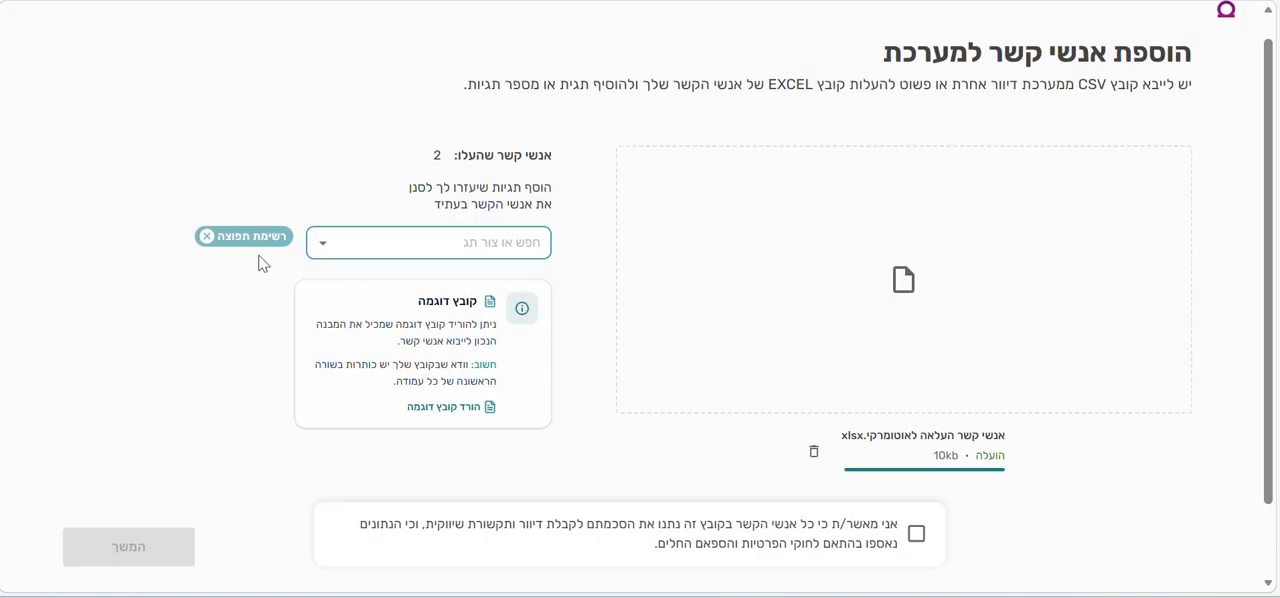
- Add the existing tag לקוחות חוזרים to the uploaded contacts and remove it again
{"action": "left_click", "coordinate": [393, 240]}
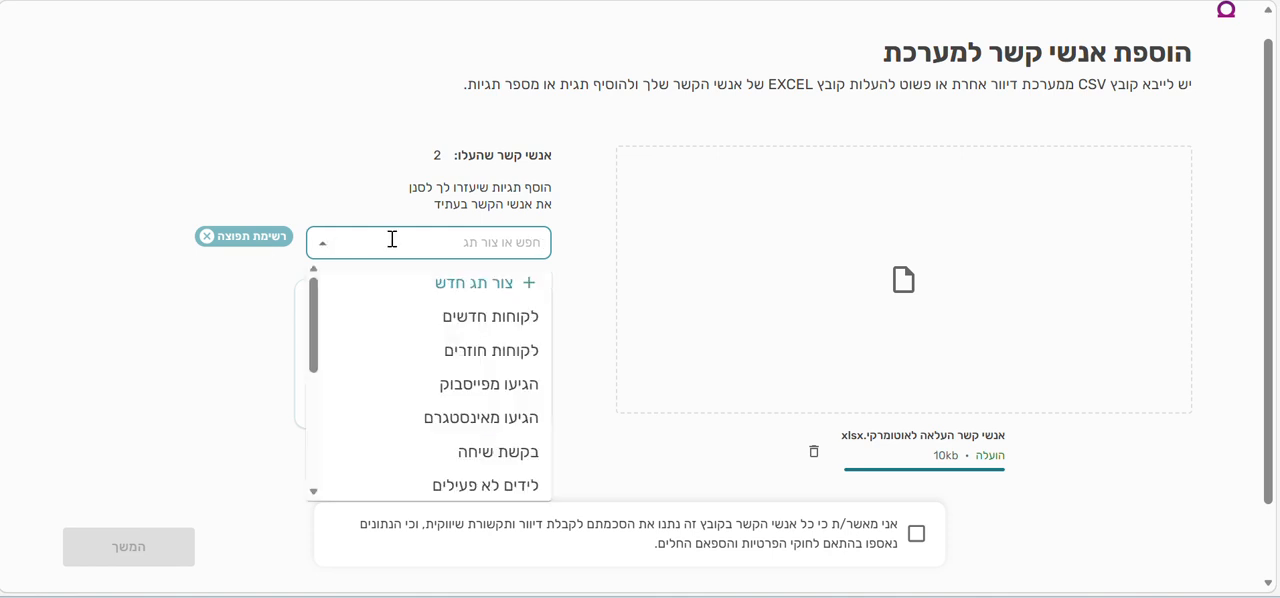
{"action": "scroll", "coordinate": [393, 240], "scroll_direction": "down", "scroll_amount": 1}
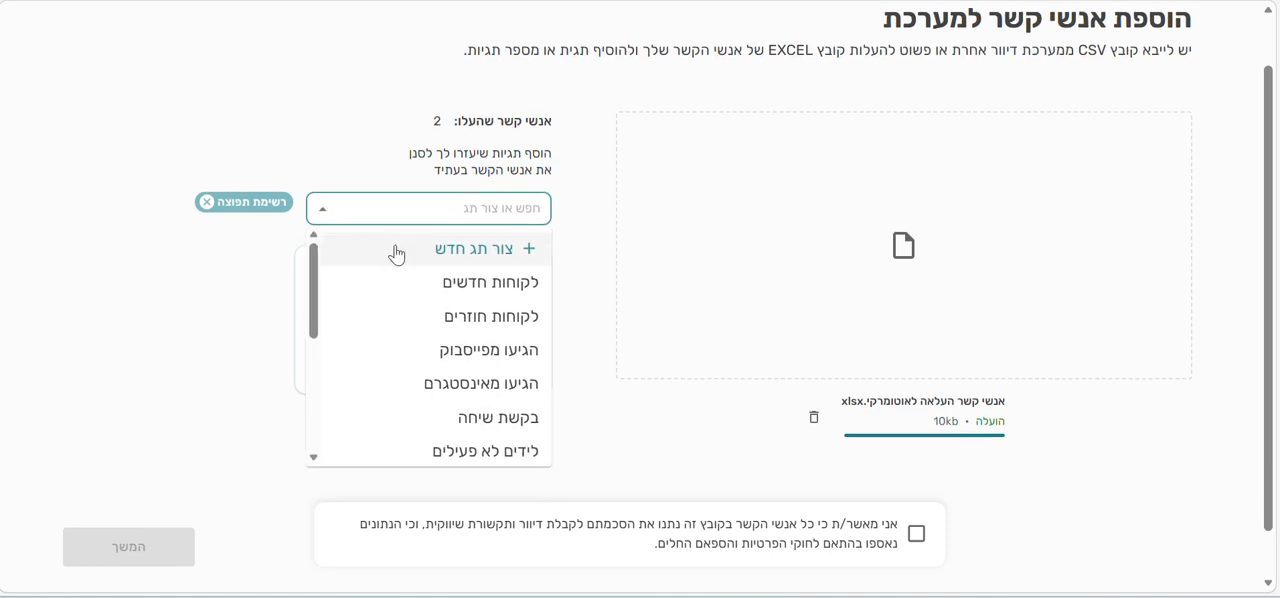
{"action": "left_click", "coordinate": [434, 317]}
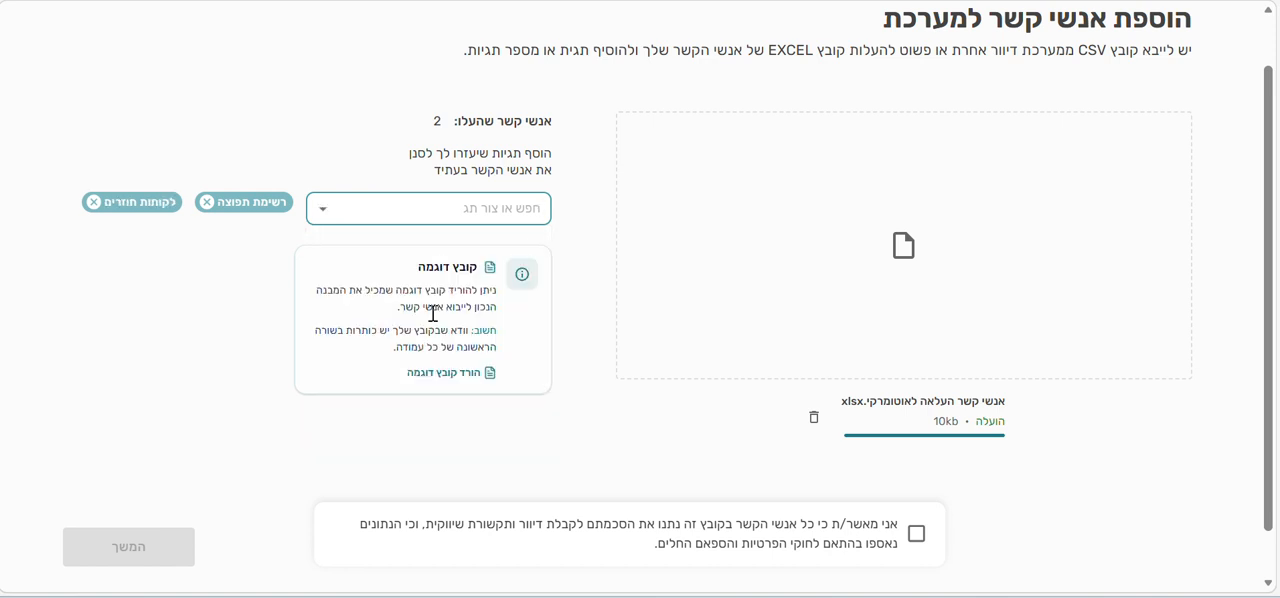
{"action": "left_click", "coordinate": [93, 205]}
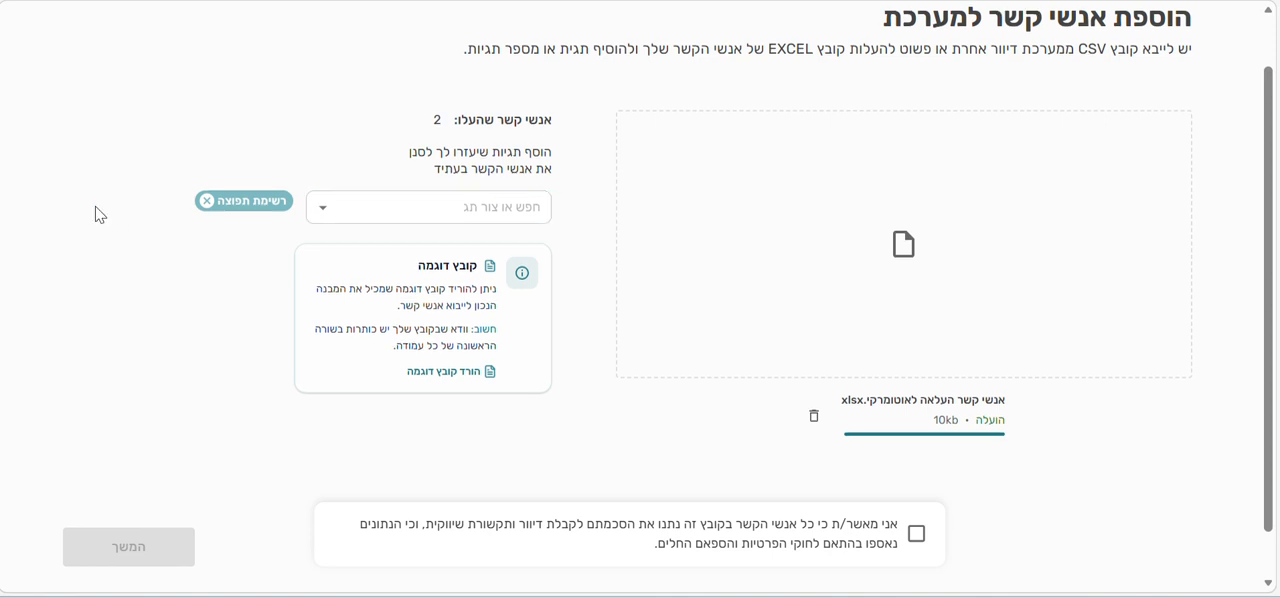
- Confirm that all contacts in the file consented to marketing mail and continue to the column mapping
{"action": "scroll", "coordinate": [100, 215], "scroll_direction": "down", "scroll_amount": 1}
{"action": "scroll", "coordinate": [369, 323], "scroll_direction": "up", "scroll_amount": 2}
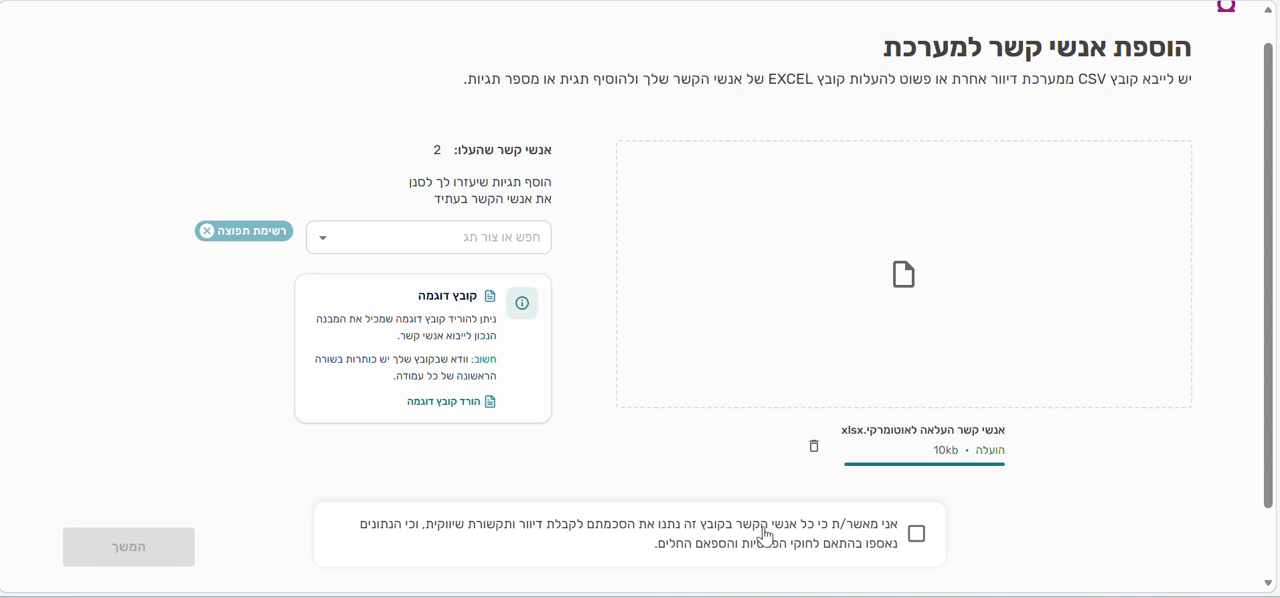
{"action": "left_click", "coordinate": [917, 535]}
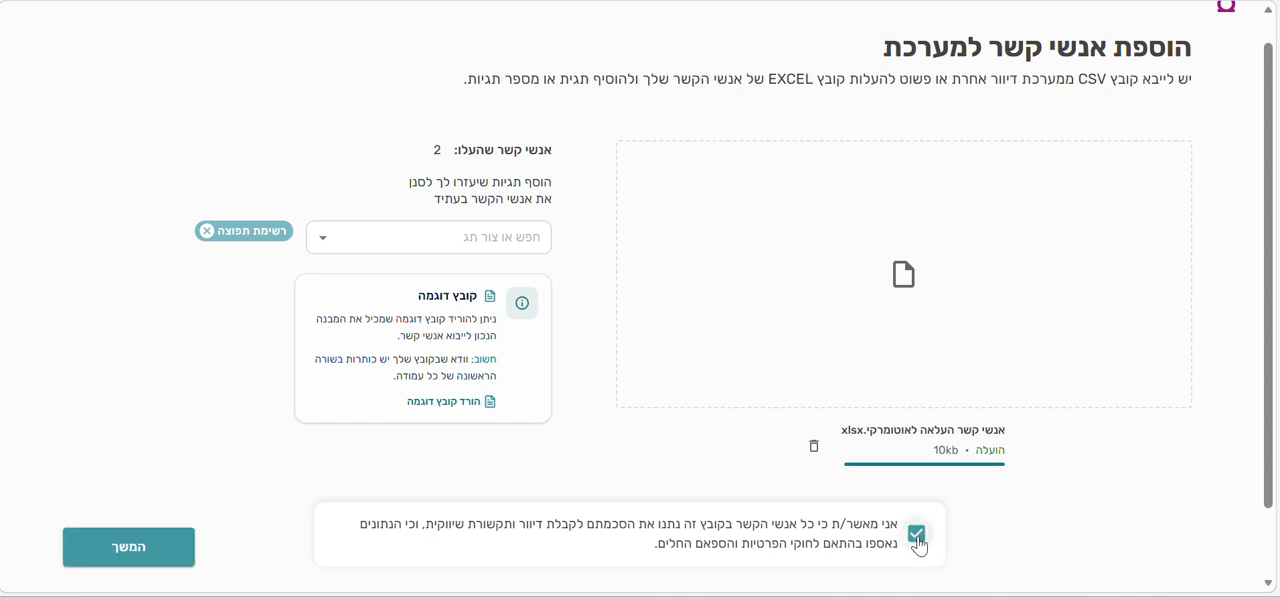
{"action": "left_click", "coordinate": [120, 550]}
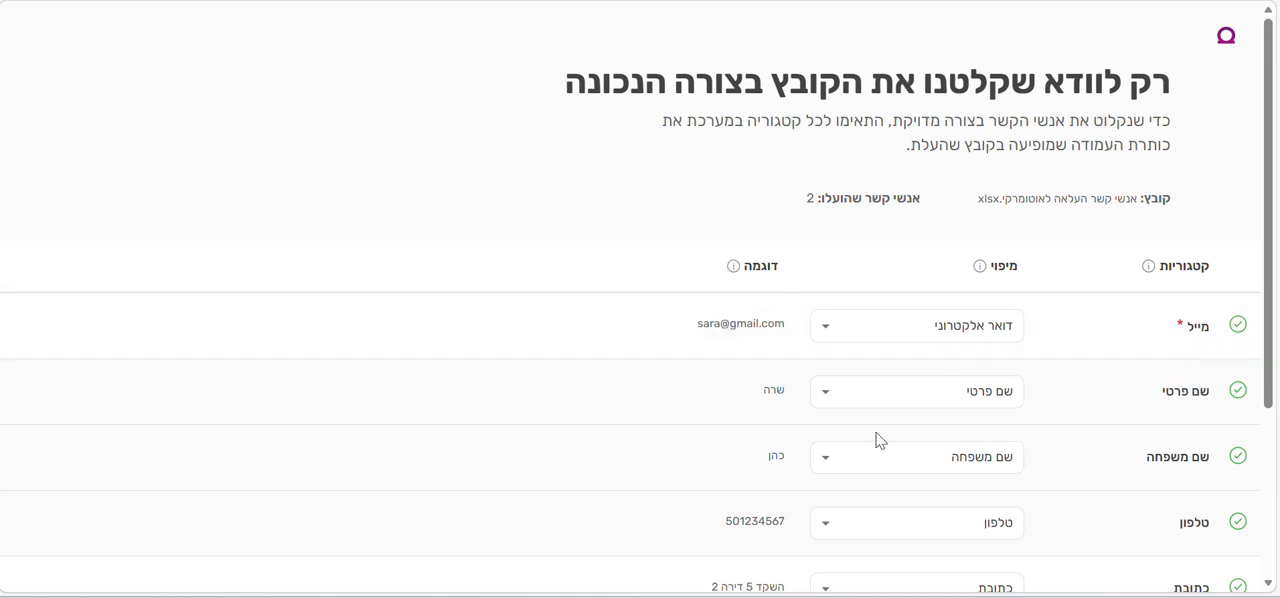
- Map the תגיות category to the file's תגים column, complete the import and leave the import screen
{"action": "scroll", "coordinate": [769, 423], "scroll_direction": "down", "scroll_amount": 1}
{"action": "scroll", "coordinate": [772, 421], "scroll_direction": "down", "scroll_amount": 2}
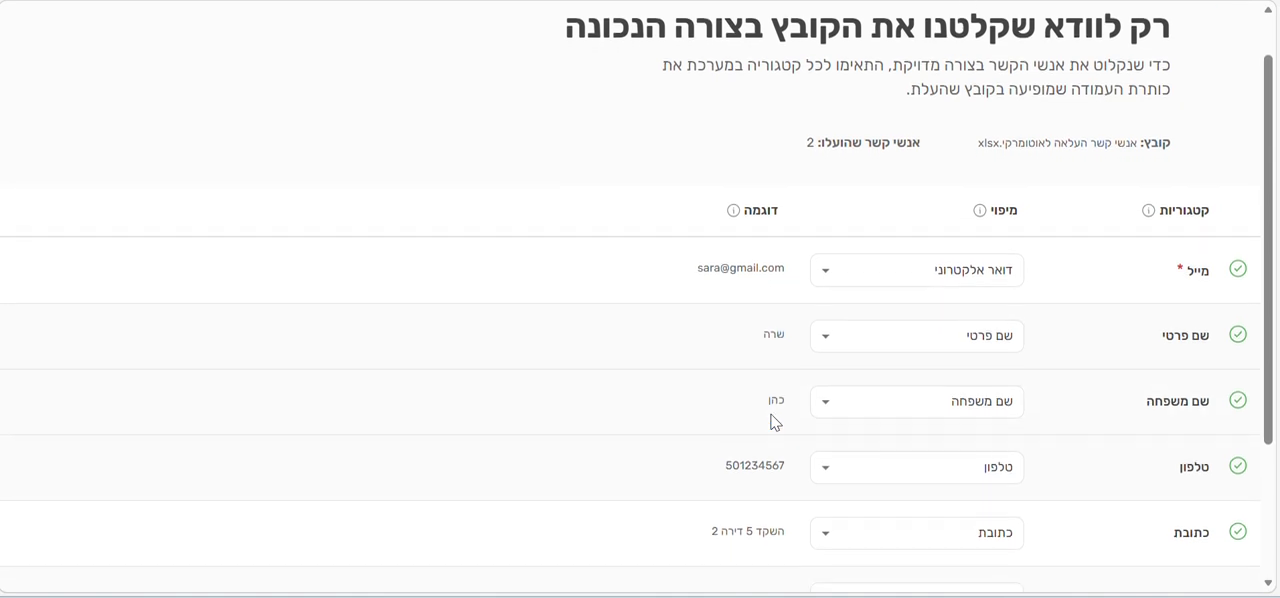
{"action": "scroll", "coordinate": [772, 421], "scroll_direction": "down", "scroll_amount": 3}
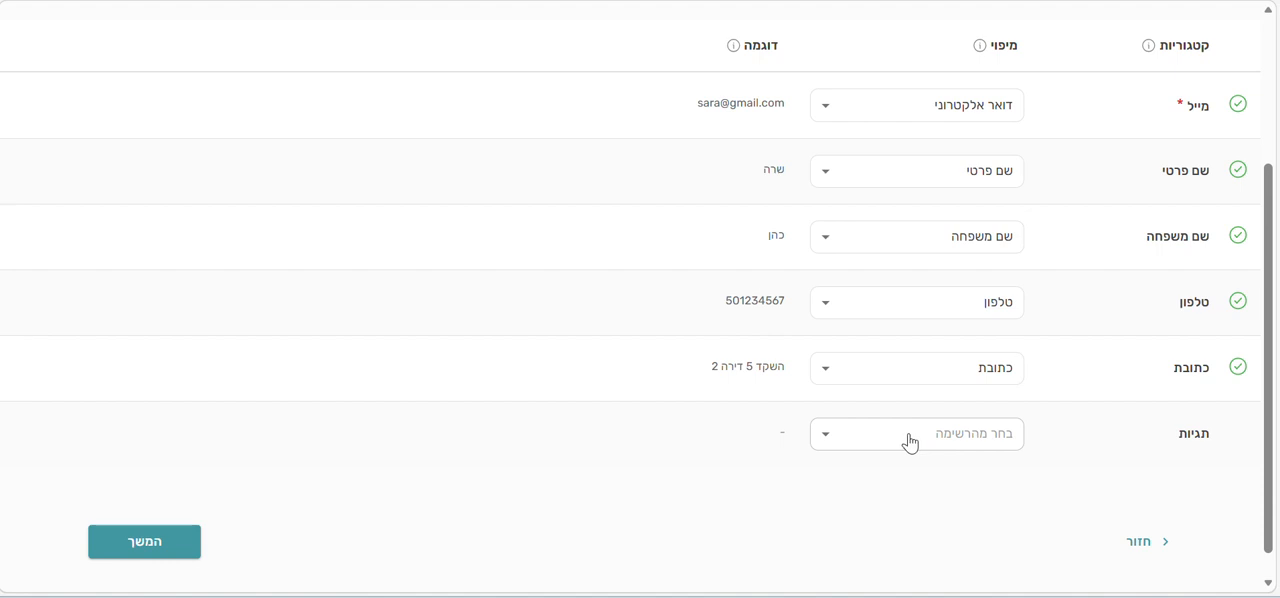
{"action": "left_click", "coordinate": [816, 443]}
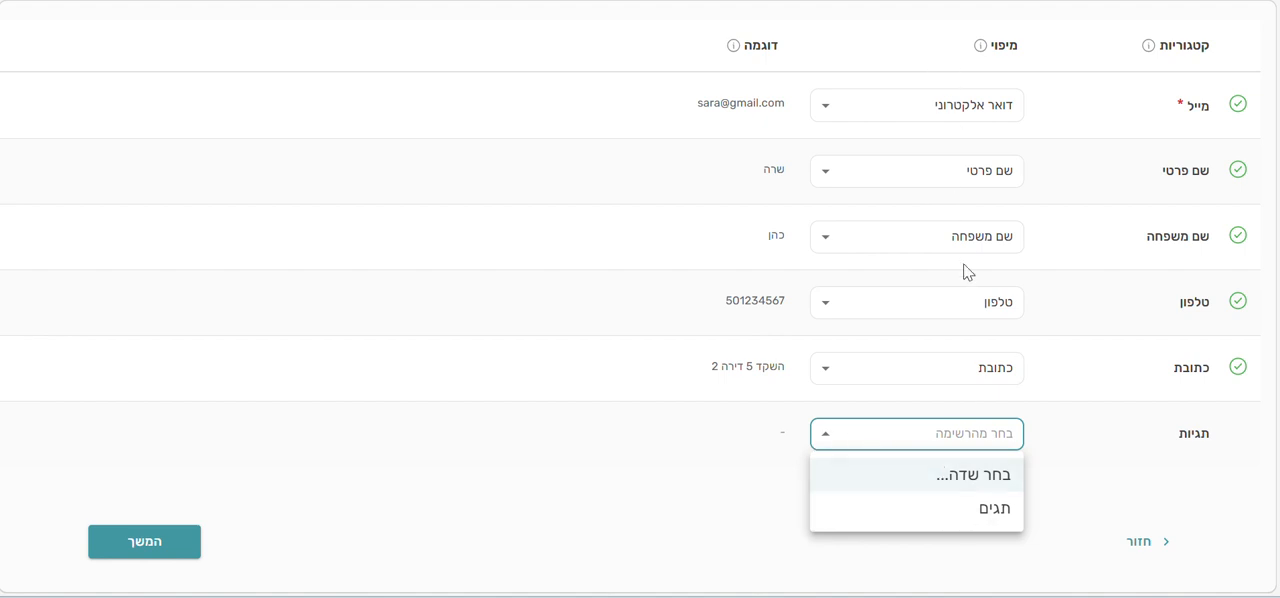
{"action": "left_click", "coordinate": [975, 522]}
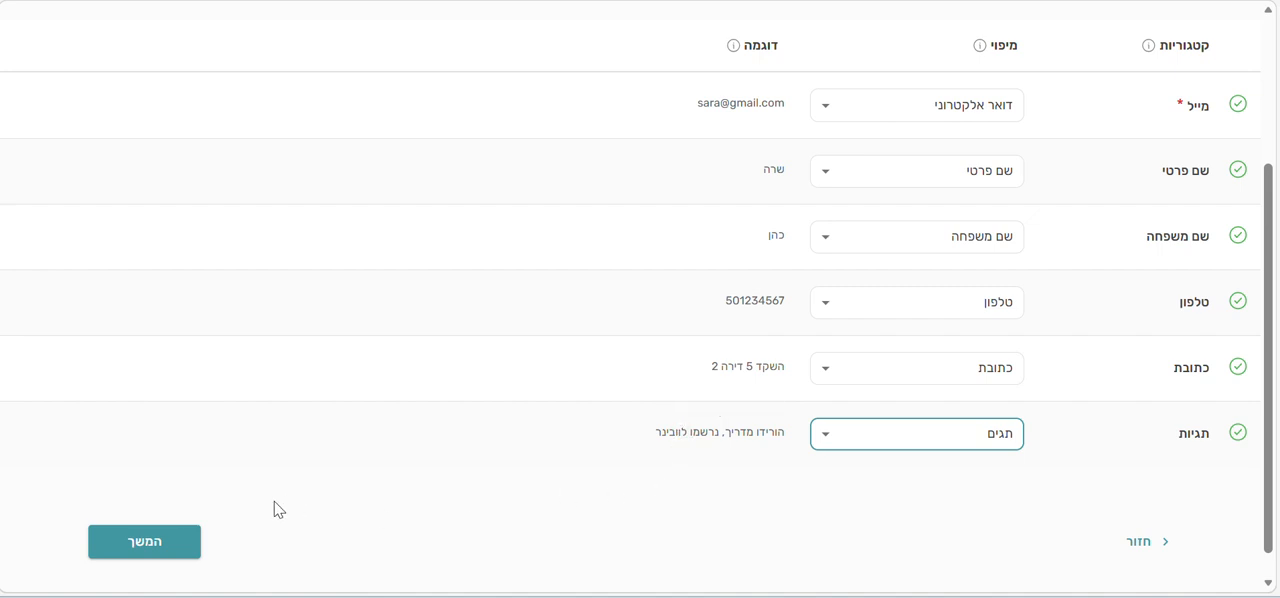
{"action": "left_click", "coordinate": [168, 541]}
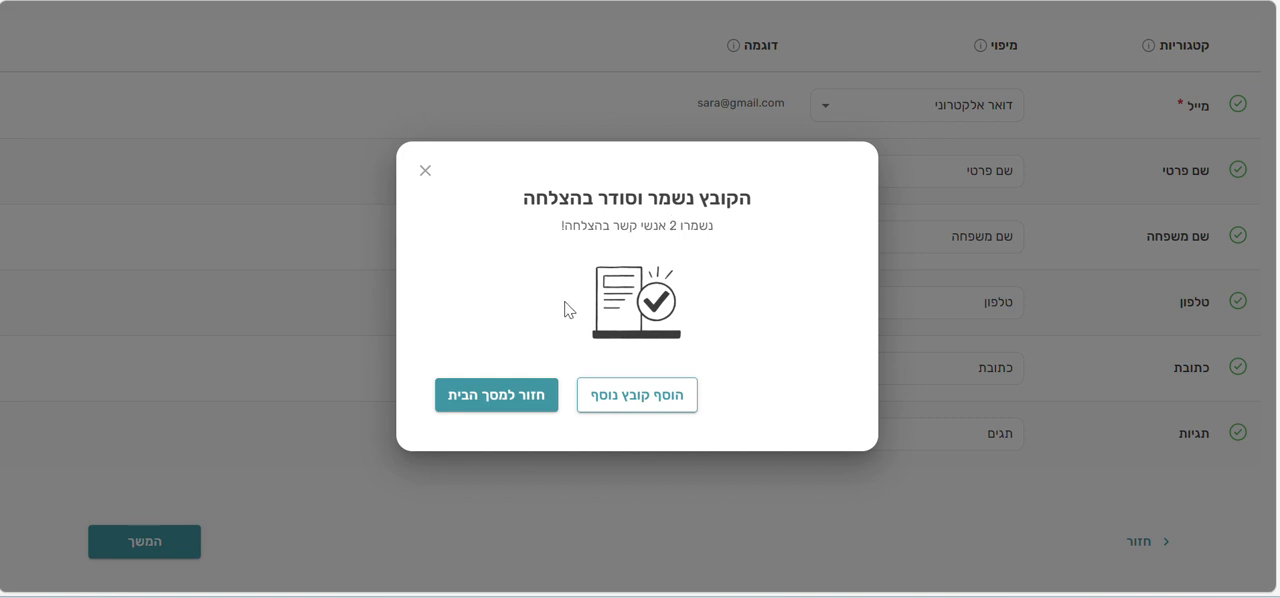
{"action": "left_click", "coordinate": [506, 404]}
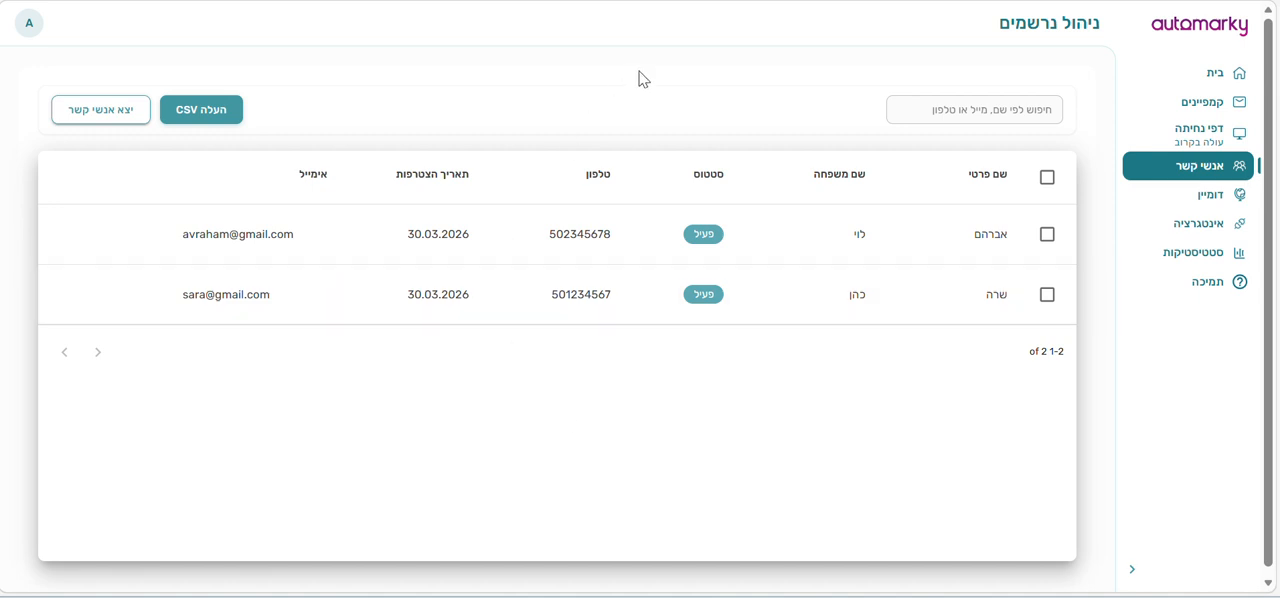
- Open the upload page for another contact file from the contact list
{"action": "left_click", "coordinate": [207, 112]}
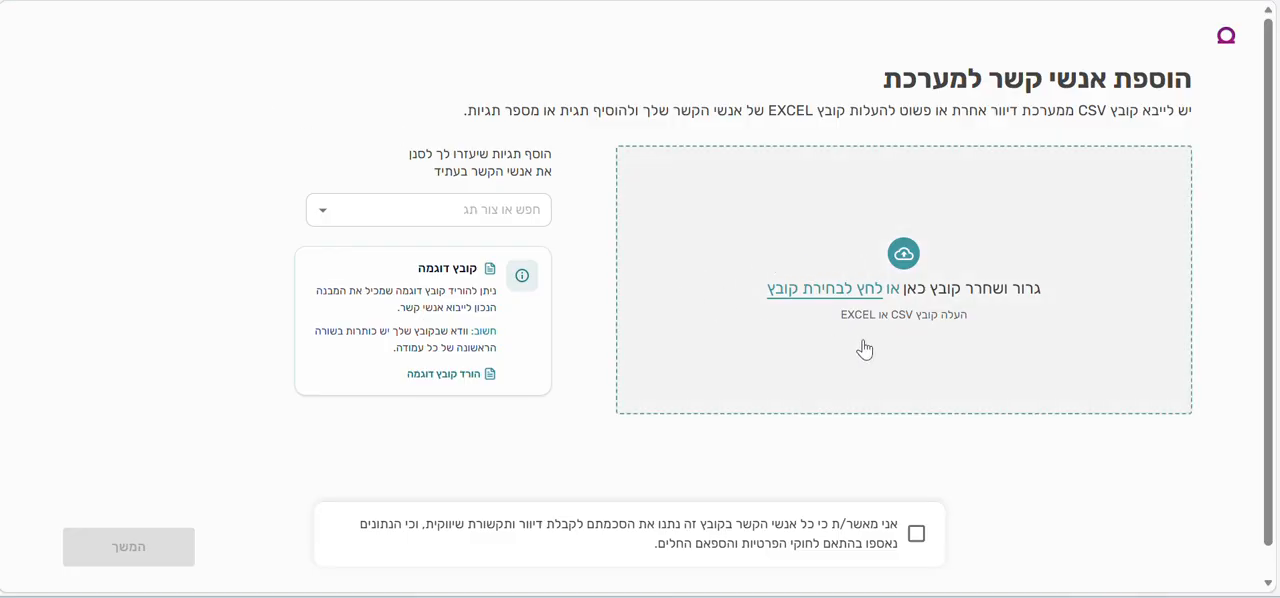